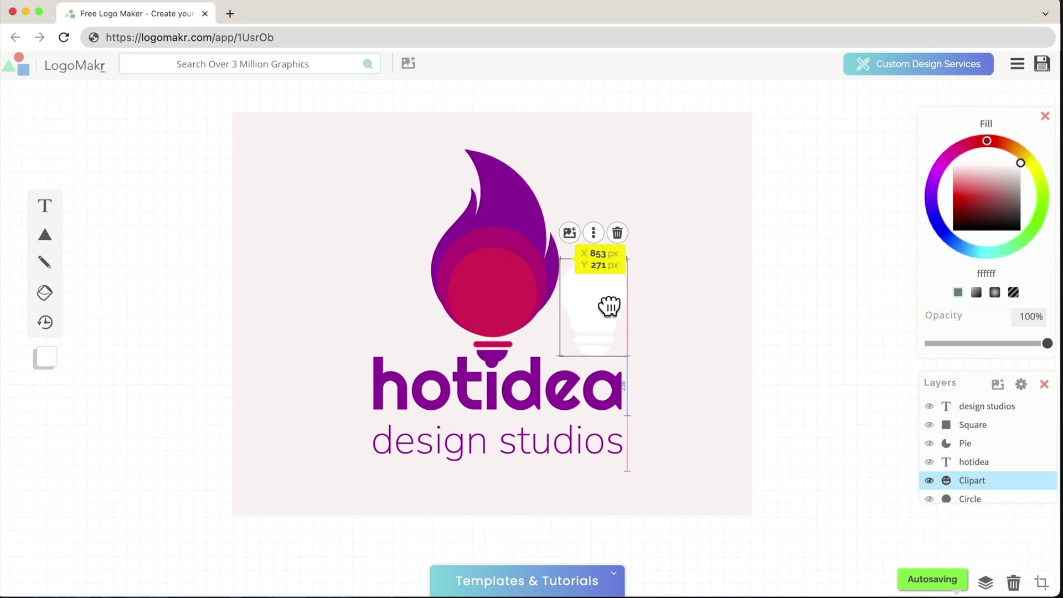
Drag the white lightbulb clipart onto the sample logo's flame
drag(609, 306, 506, 304)
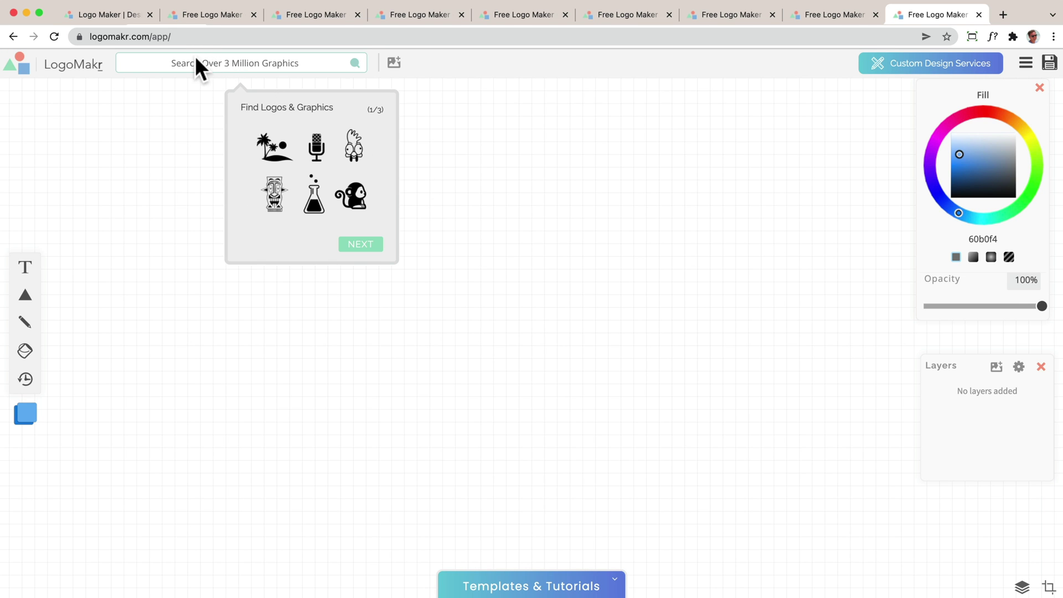
Add the lighthouse-over-waves graphic from a 'lighthouse' search, moved up and shrunk slightly
click(230, 58)
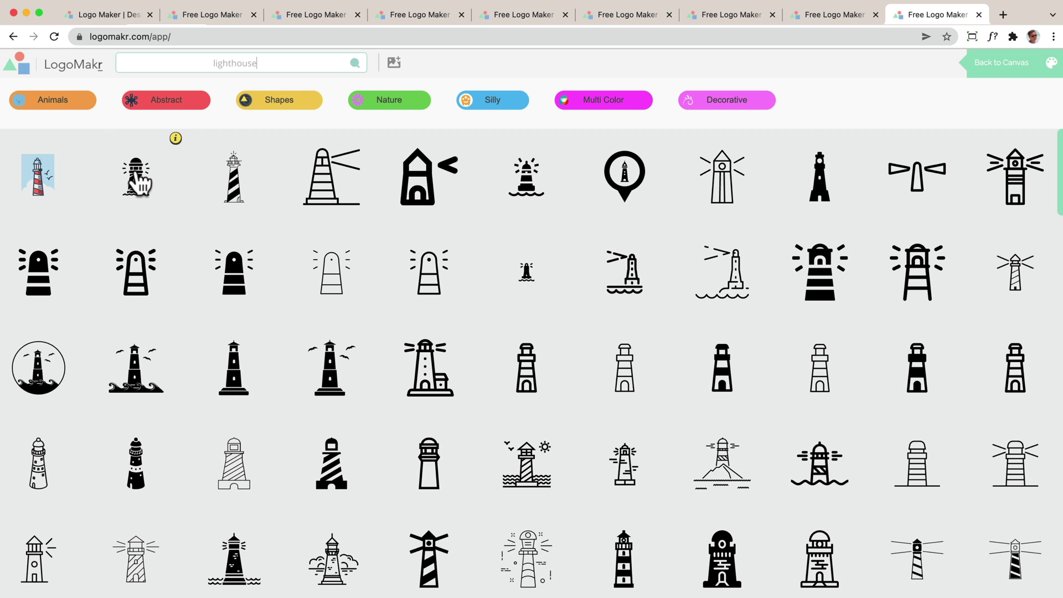
click(138, 186)
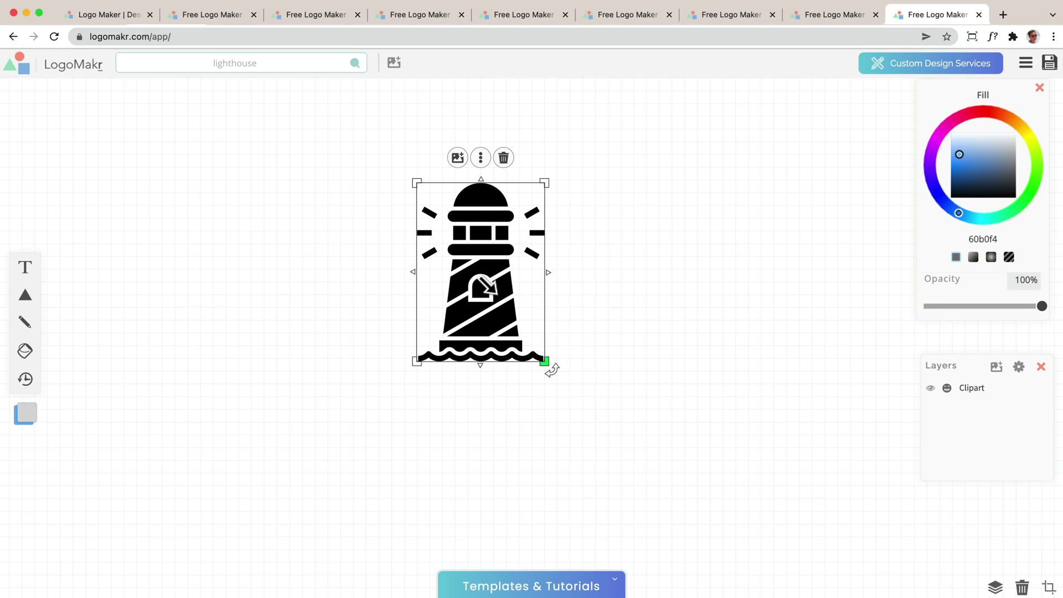
drag(481, 271, 506, 256)
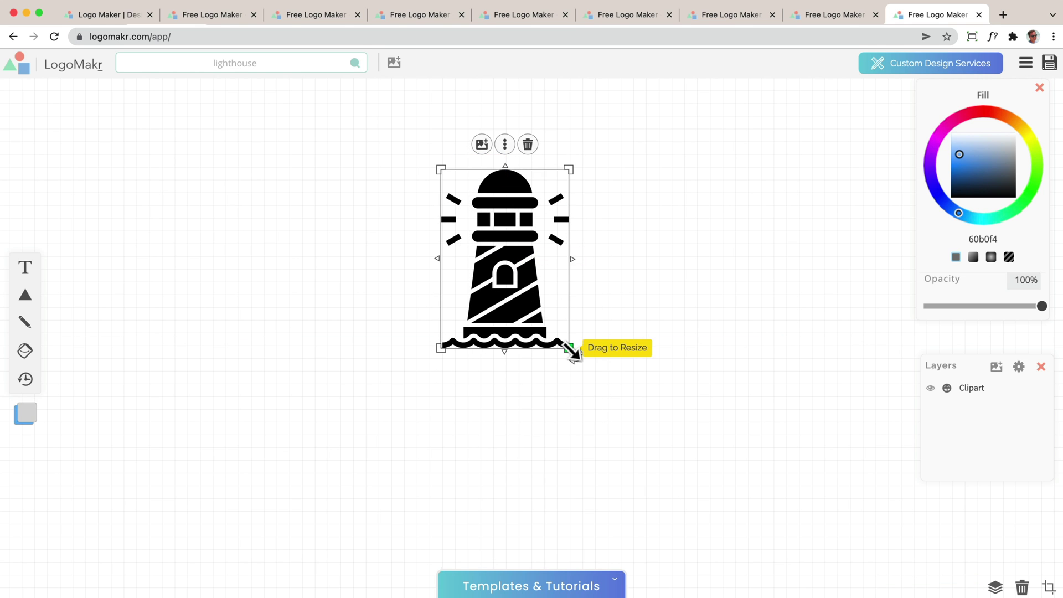
mouse_move(572, 351)
mouse_down()
mouse_move(543, 299)
mouse_move(560, 335)
mouse_up()
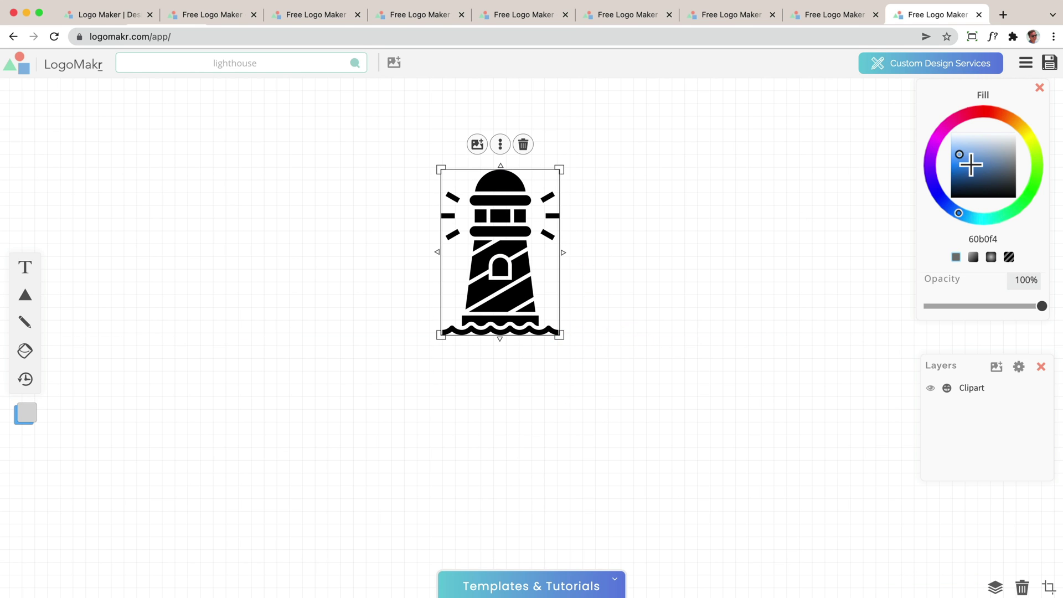
Fill the lighthouse black (000000) and nudge it toward the canvas centre
drag(968, 161, 982, 197)
drag(518, 209, 529, 229)
click(613, 304)
click(512, 285)
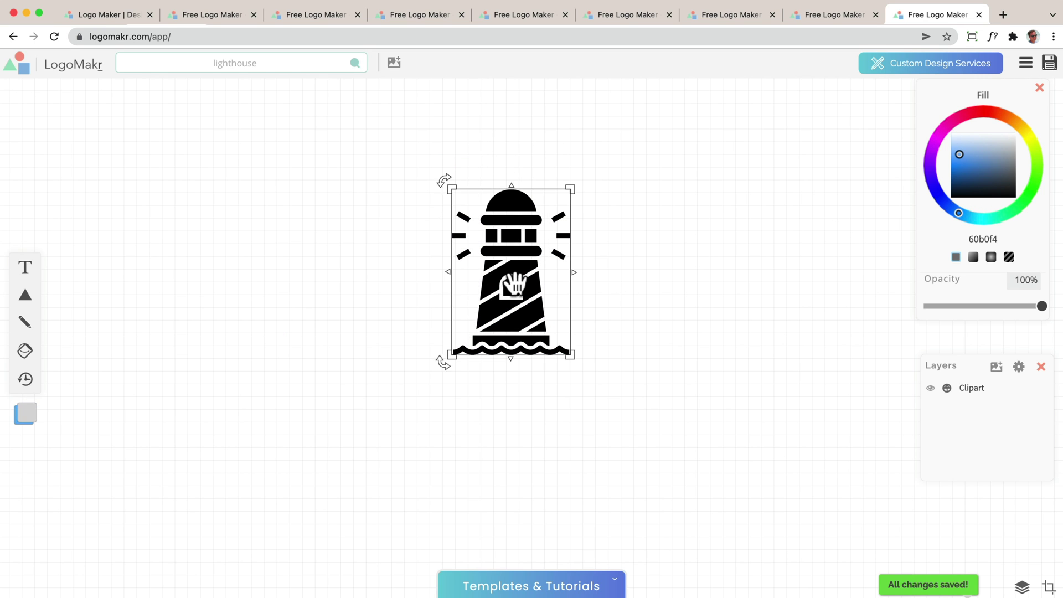
Place an enlarged circle over the lighthouse top and fill it orange ff9d00
click(375, 211)
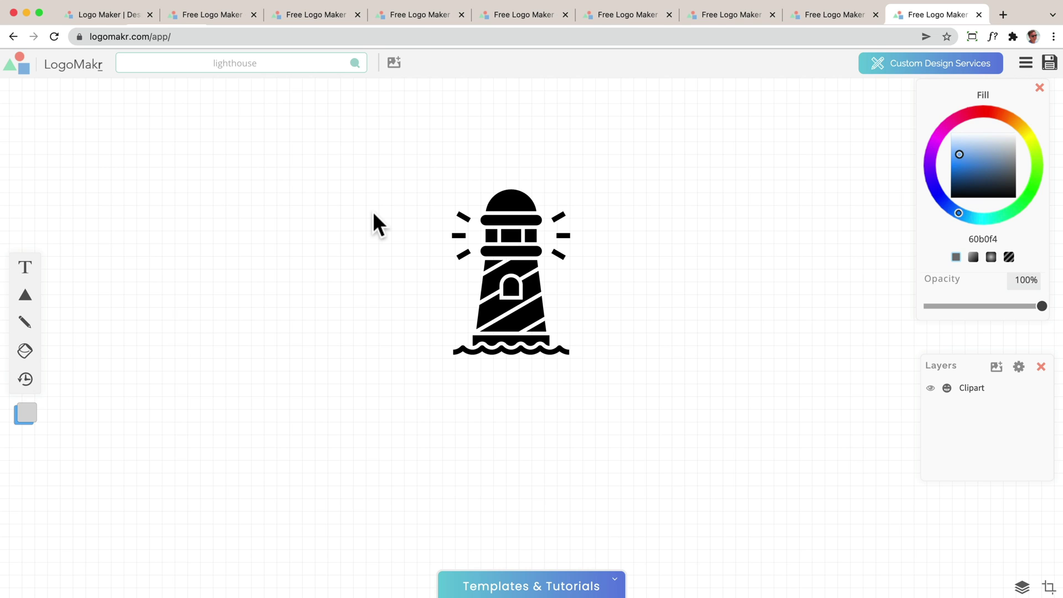
mouse_move(31, 303)
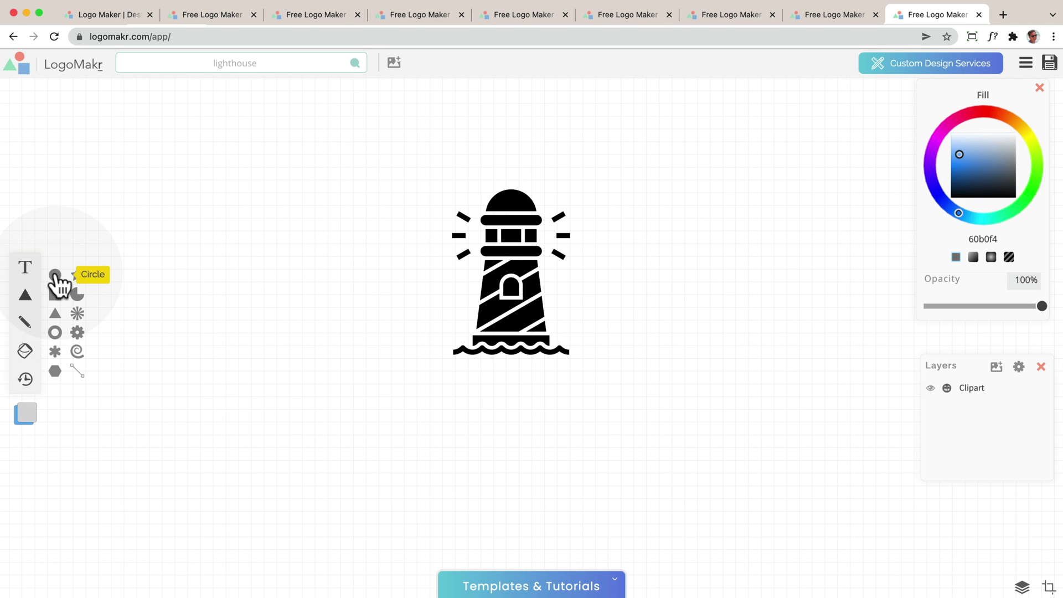
click(56, 275)
drag(551, 308, 530, 172)
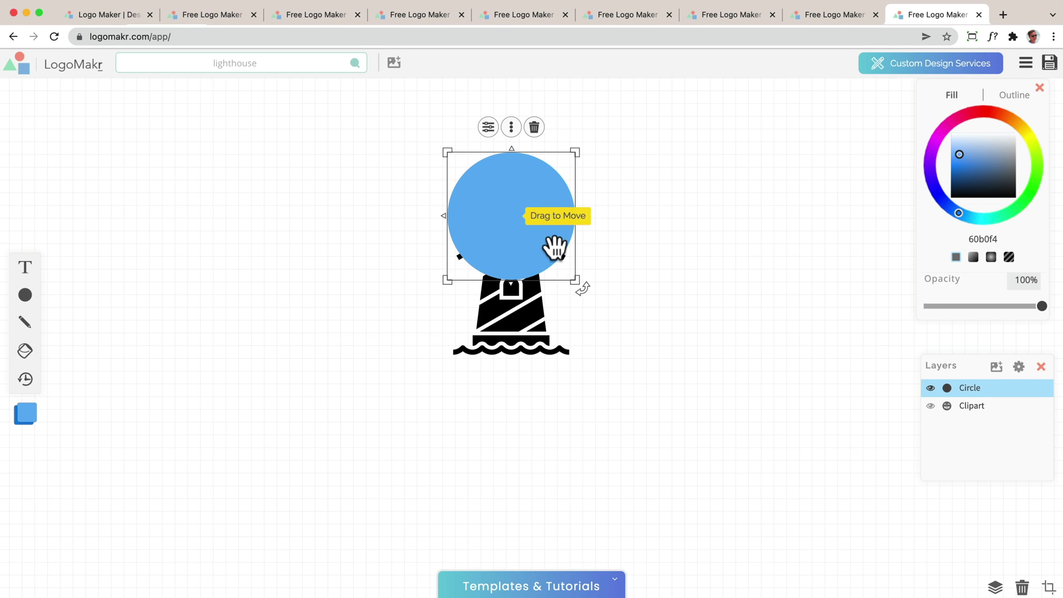
drag(575, 280, 592, 295)
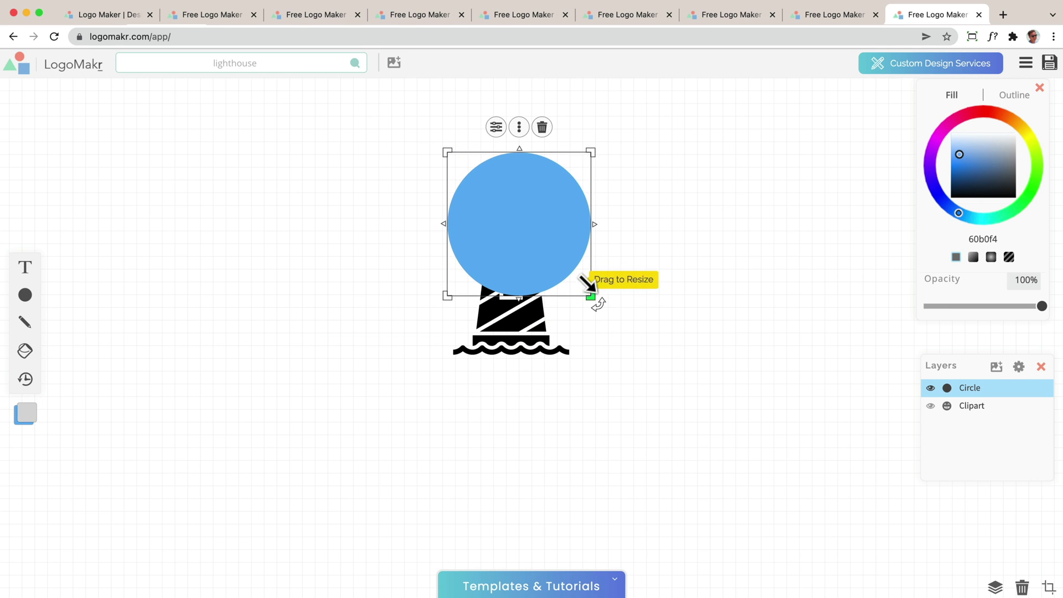
drag(543, 254, 536, 247)
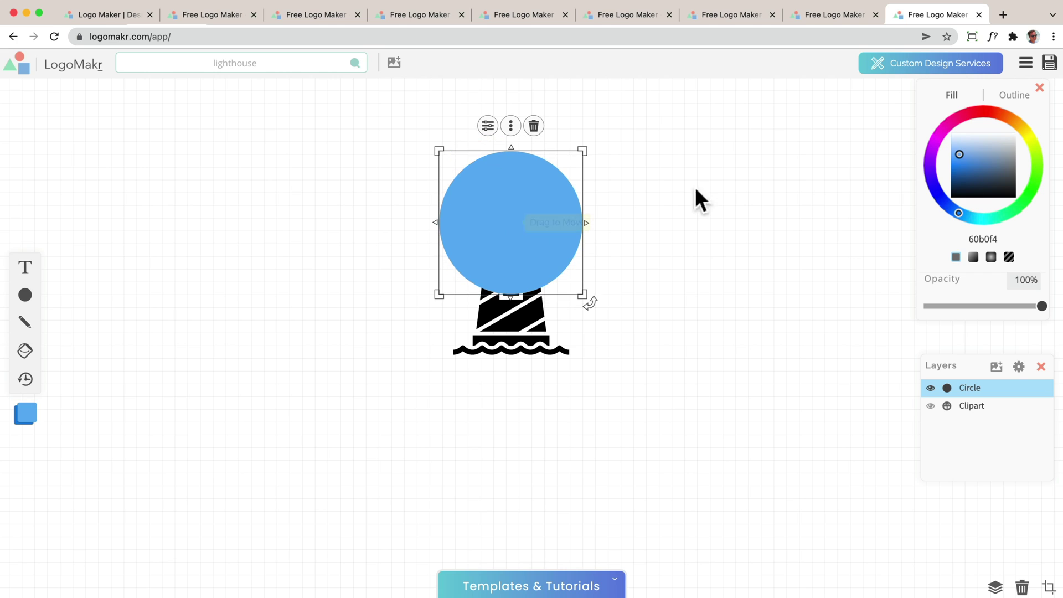
click(1012, 120)
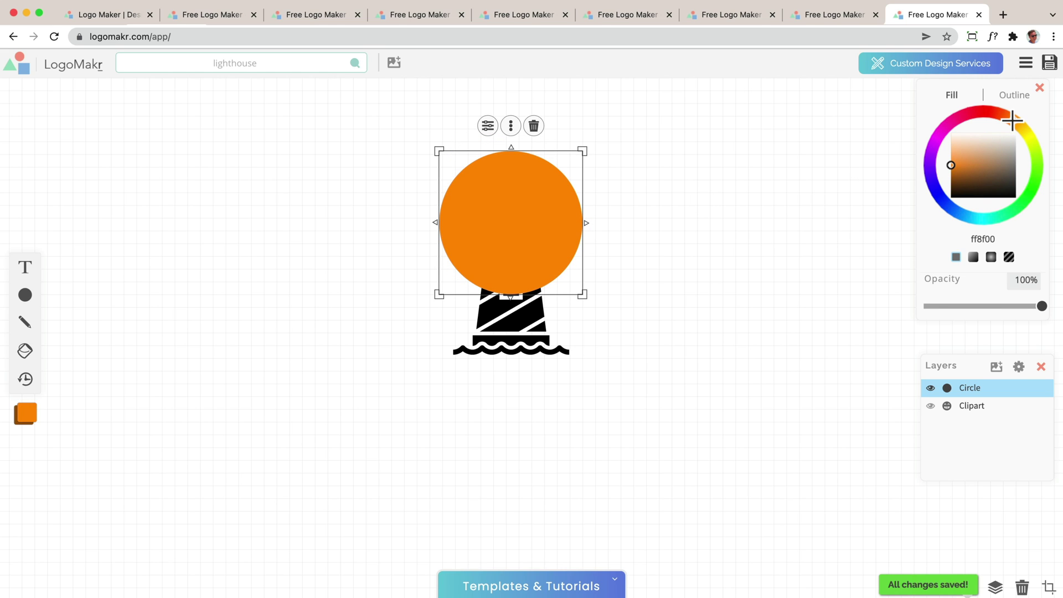
drag(1012, 120, 1016, 122)
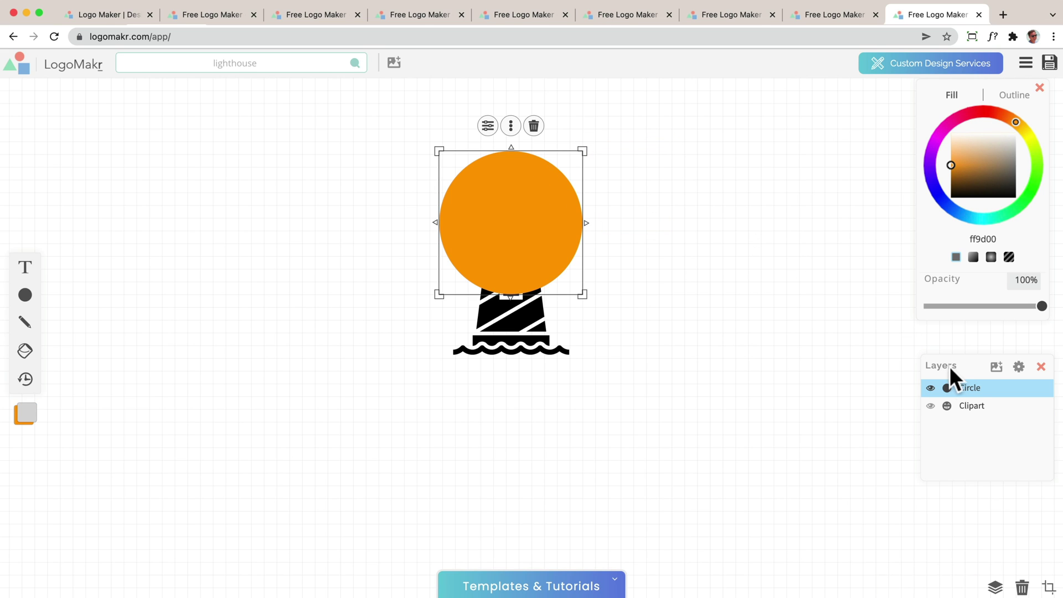
Send the orange circle behind the lighthouse with Options > Send to Back
mouse_move(960, 389)
mouse_down()
mouse_move(970, 422)
mouse_move(973, 386)
mouse_up()
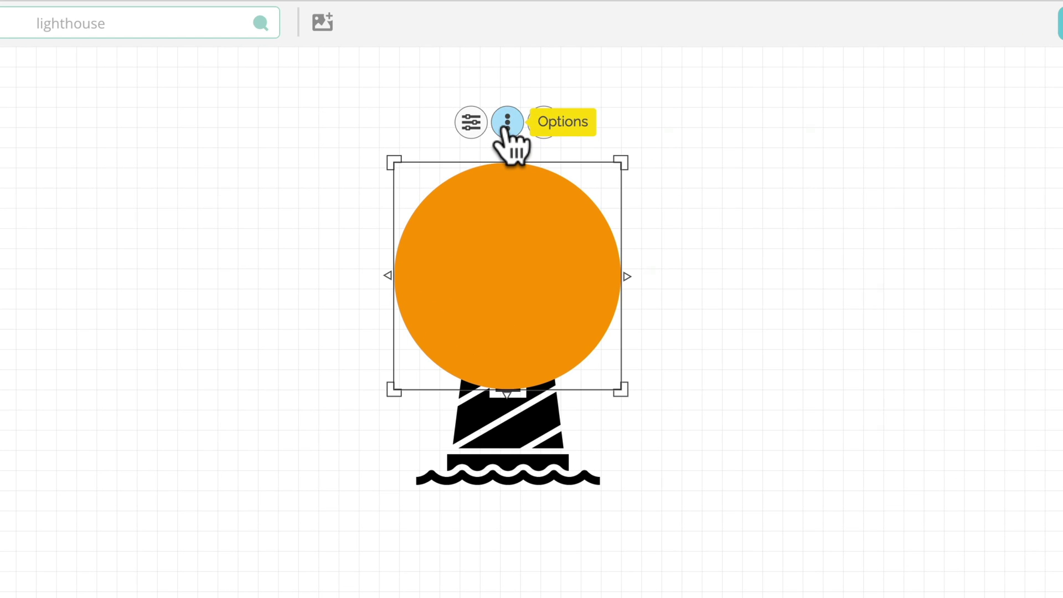
click(506, 130)
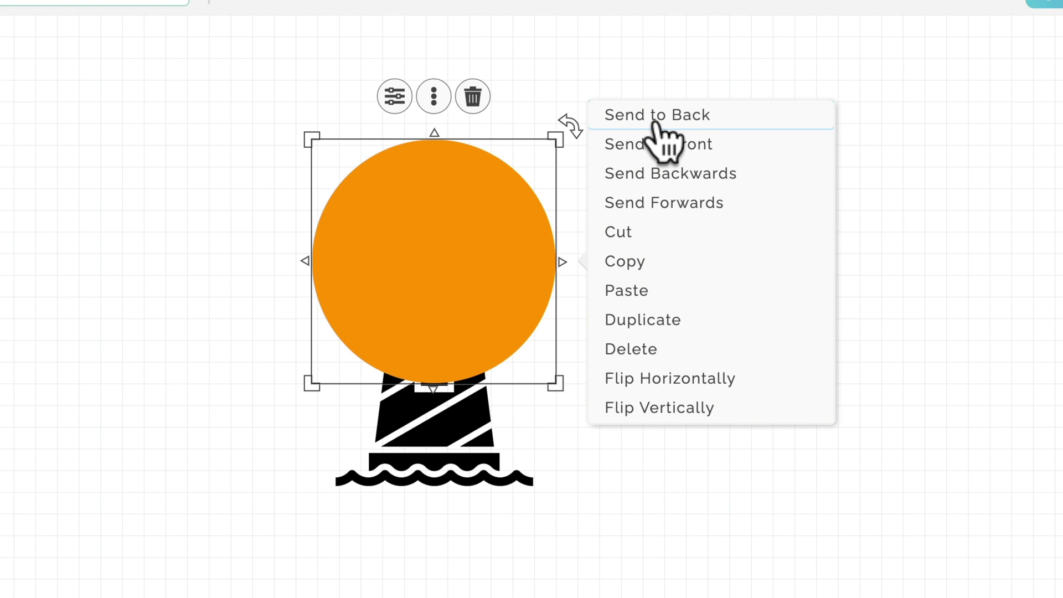
click(656, 123)
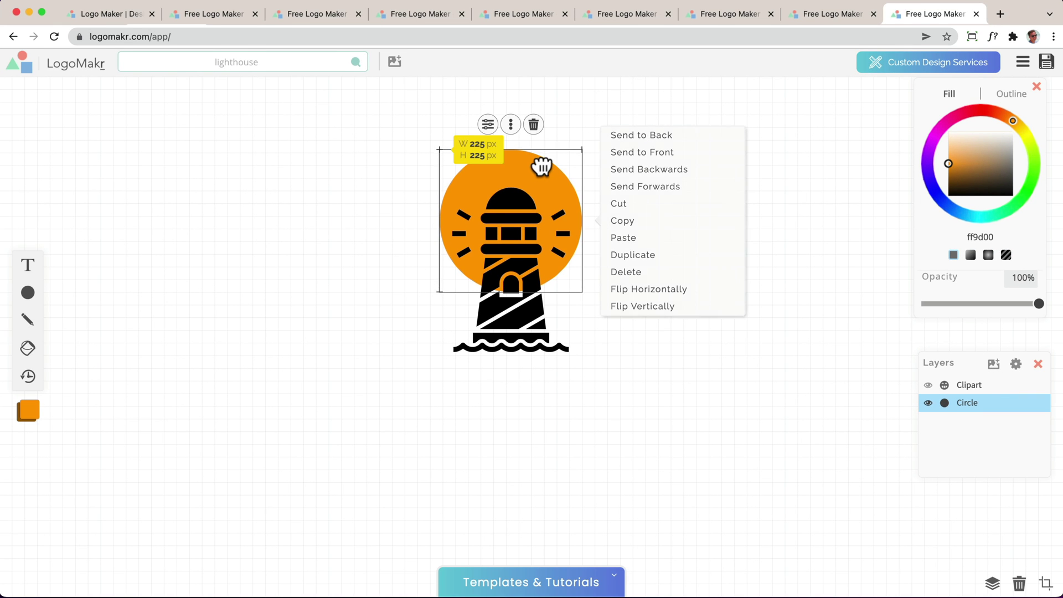
click(540, 166)
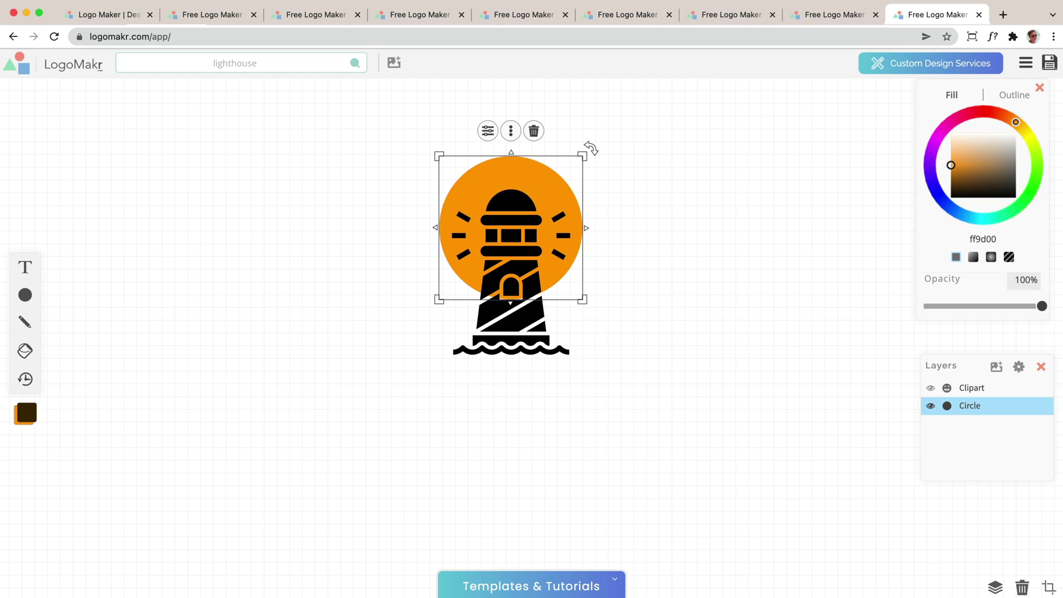
click(685, 391)
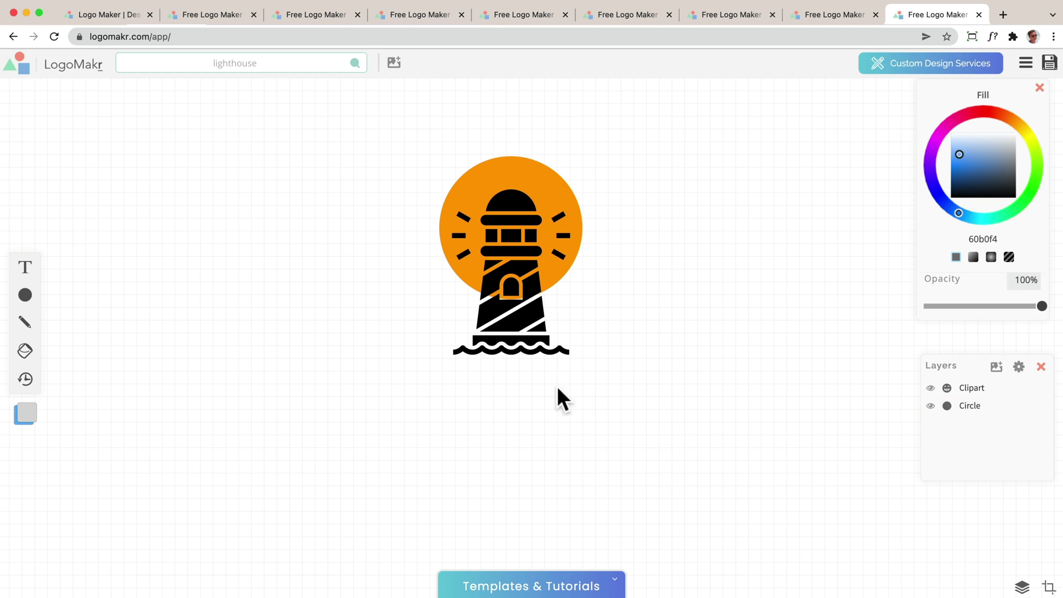
Add a black 'LIGHTHOUSE' text box beneath the lighthouse graphic
click(25, 267)
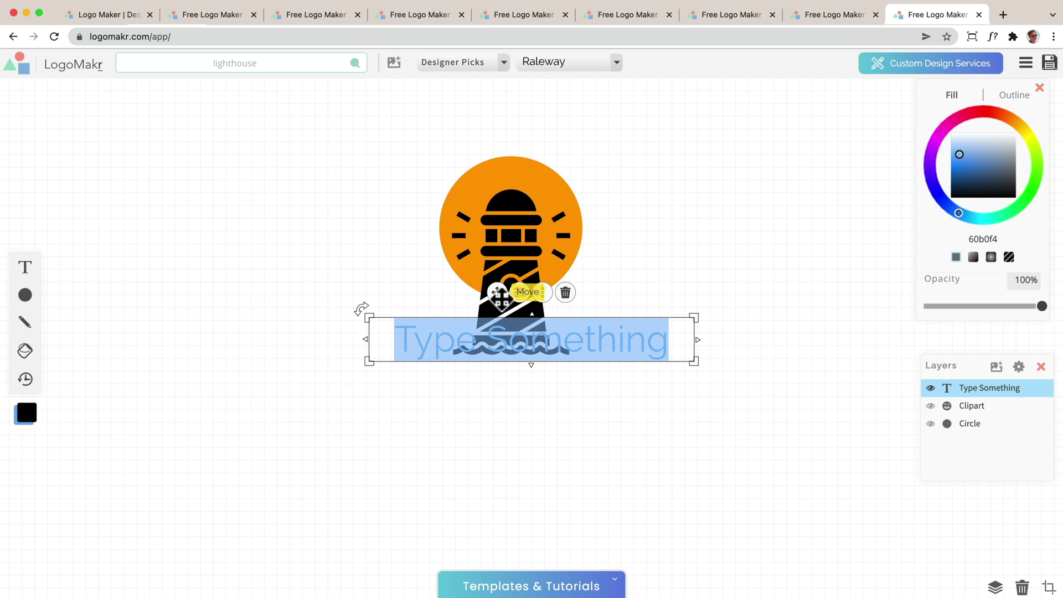
drag(497, 292, 491, 396)
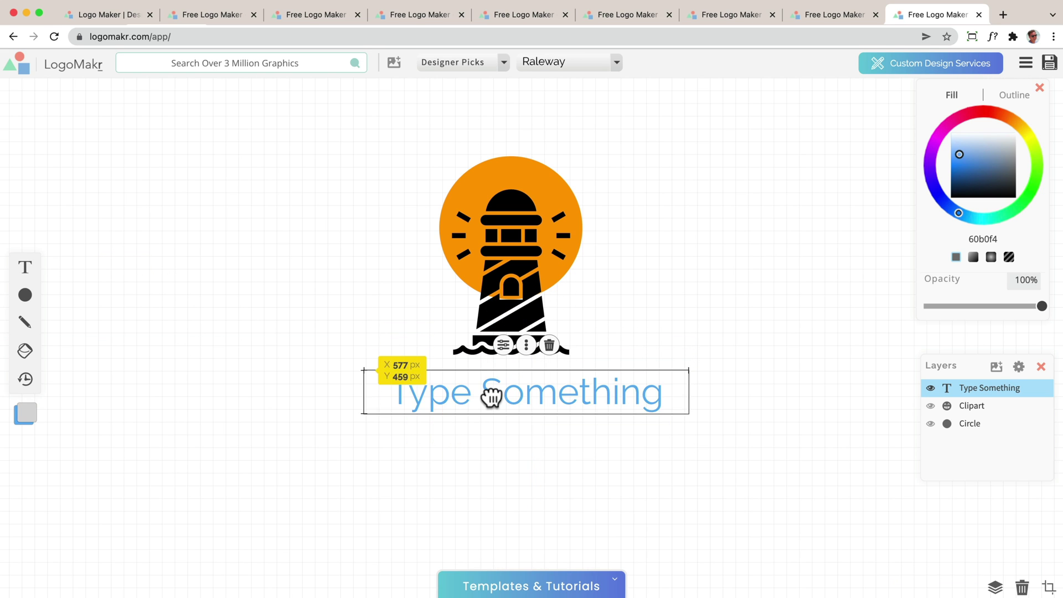
double_click(492, 397)
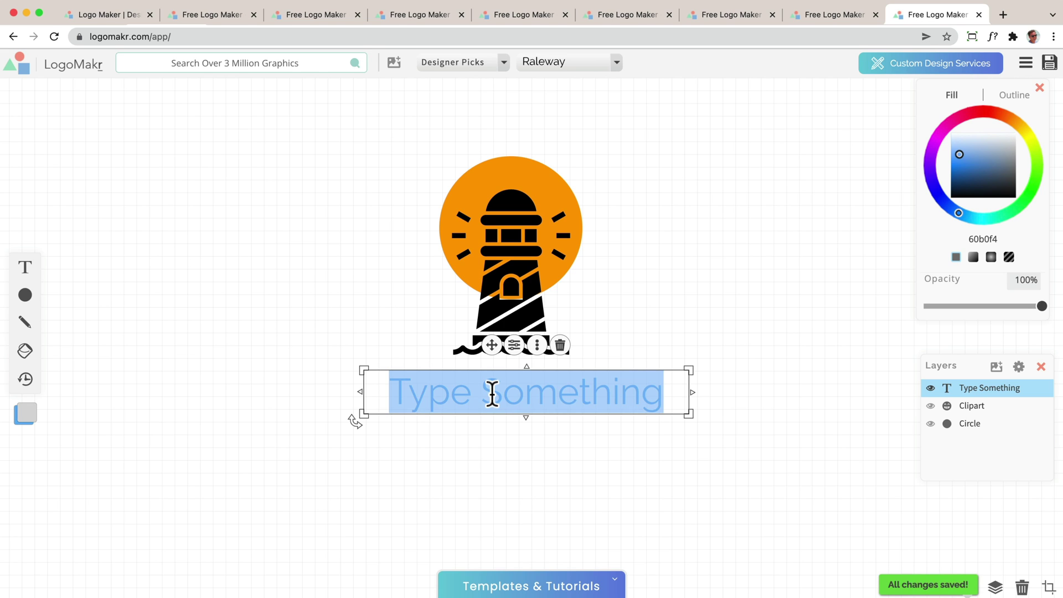
text(LIGHTHOUSE)
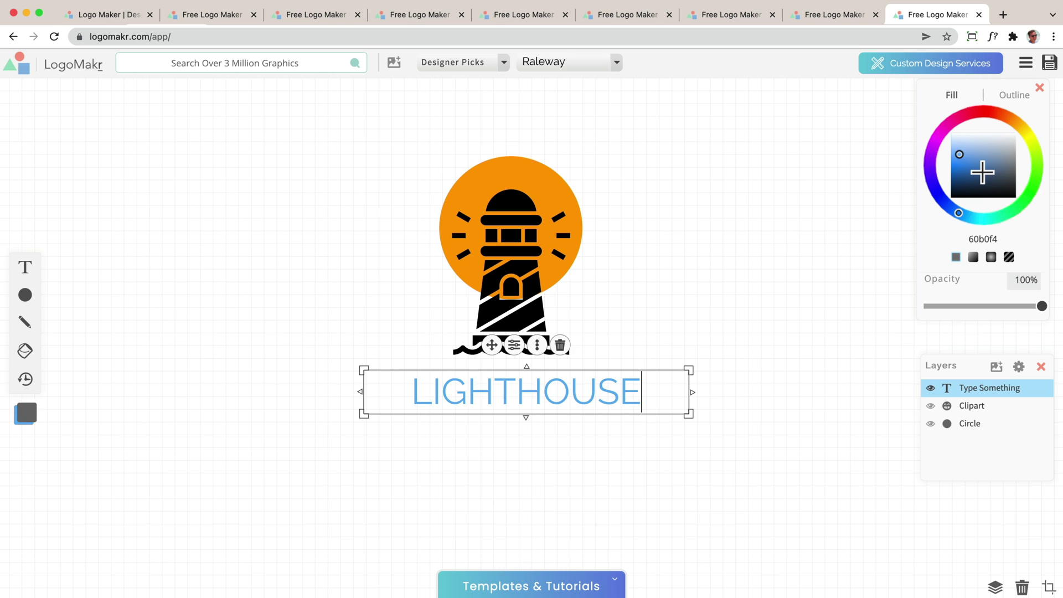
drag(983, 172, 972, 222)
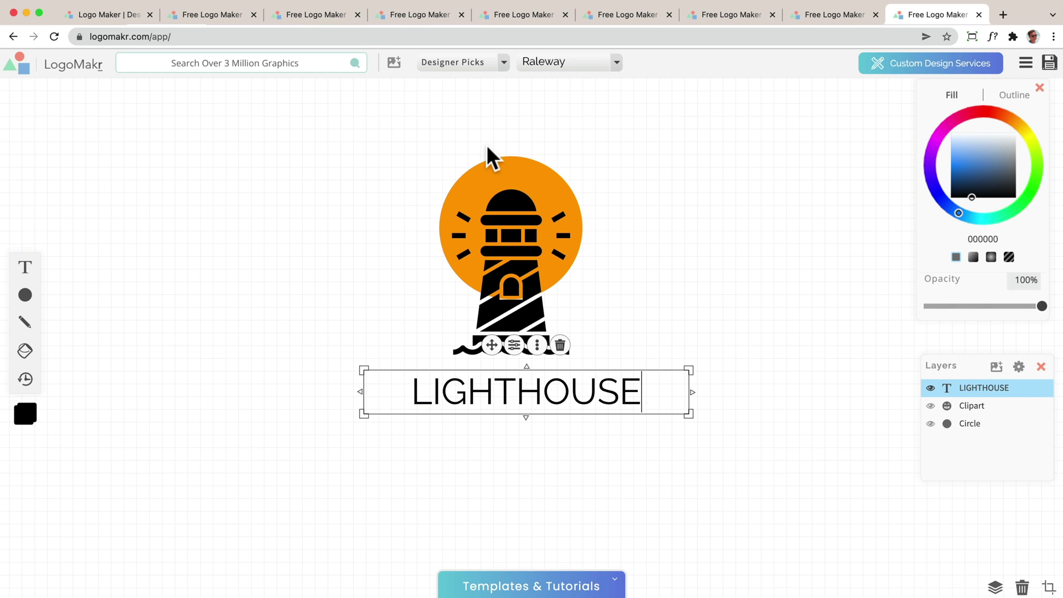
Set the title in Jost Bold from the Bold category and shift it slightly left
click(463, 62)
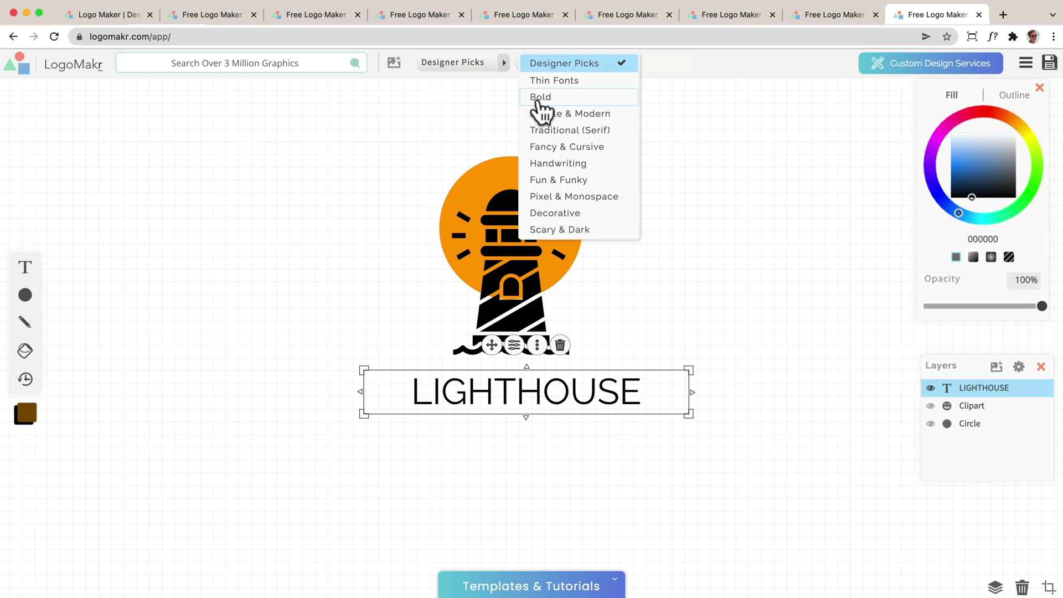
click(537, 100)
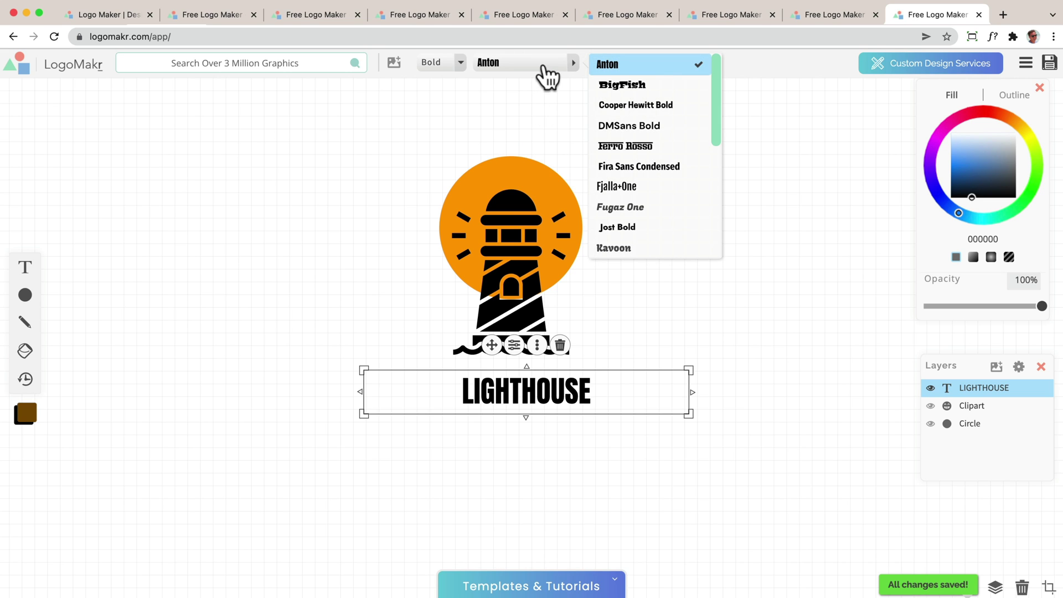
scroll(642, 191, down, 2)
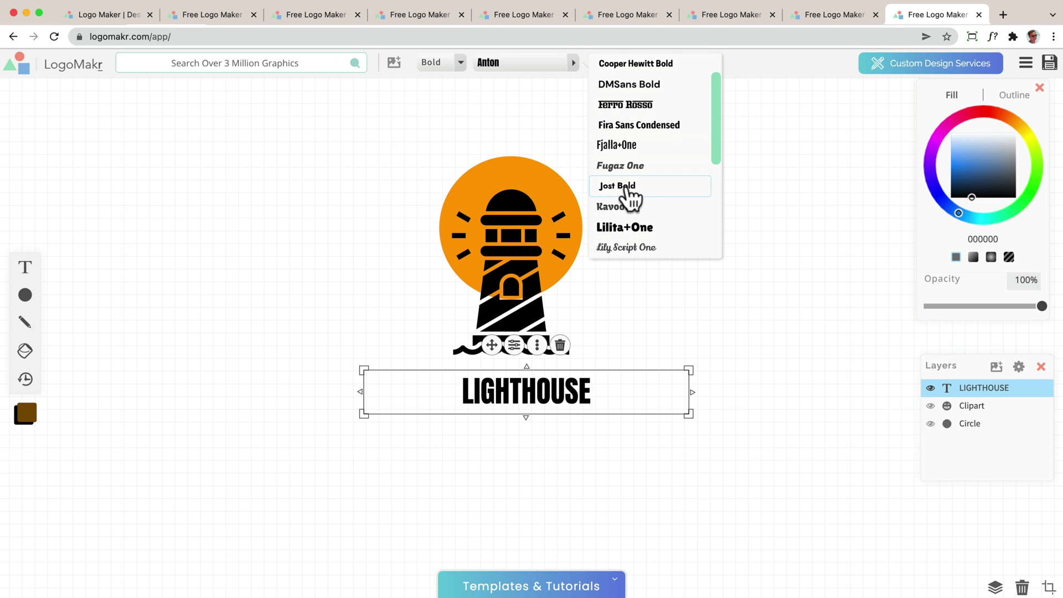
click(634, 190)
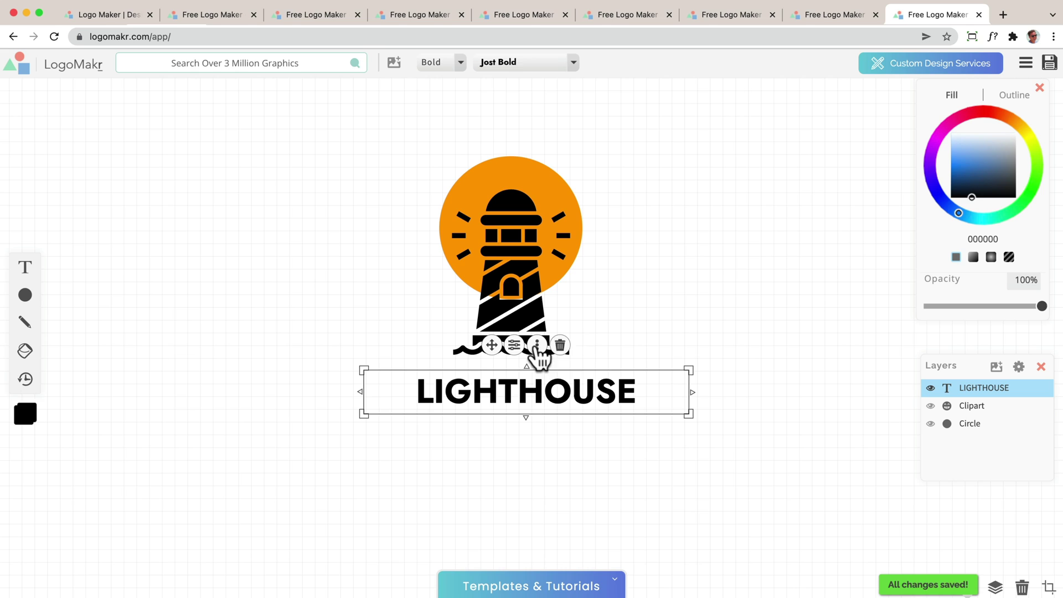
drag(496, 349, 490, 347)
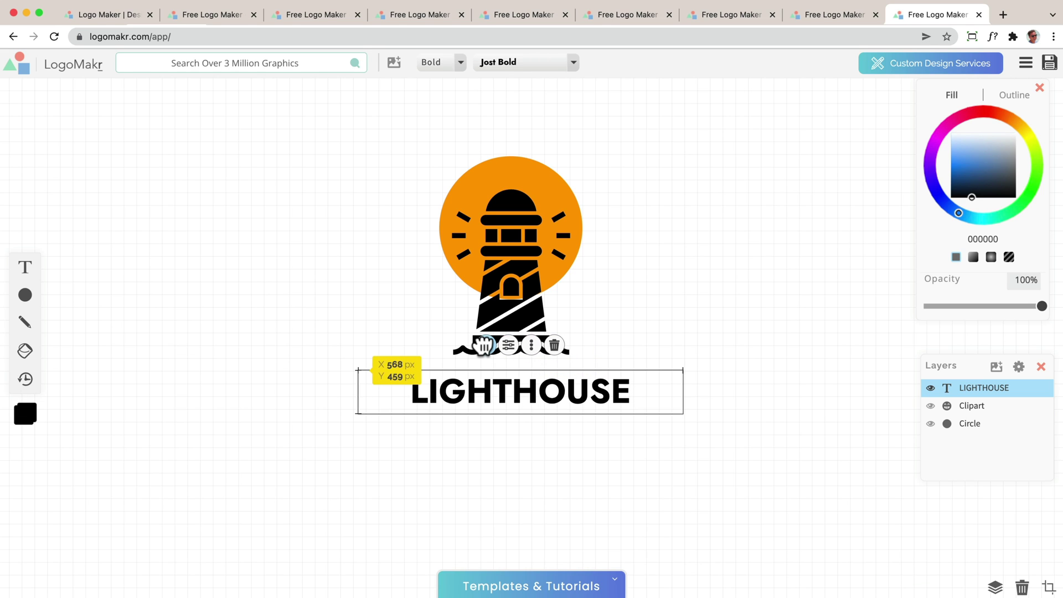
click(650, 306)
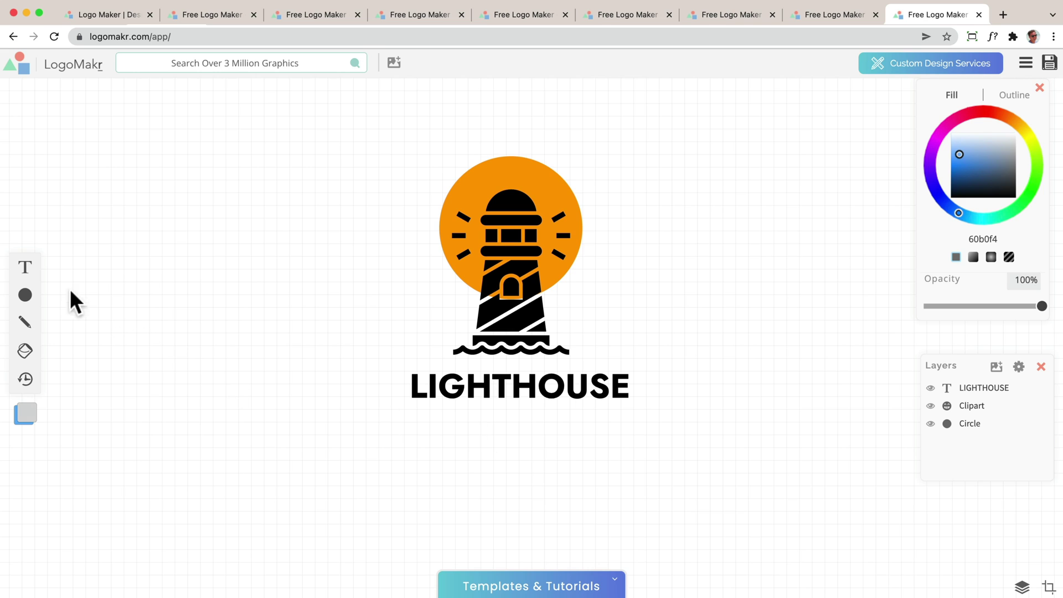
Add a new black text box below the title, set in Jost Thin
click(29, 267)
drag(496, 281, 499, 391)
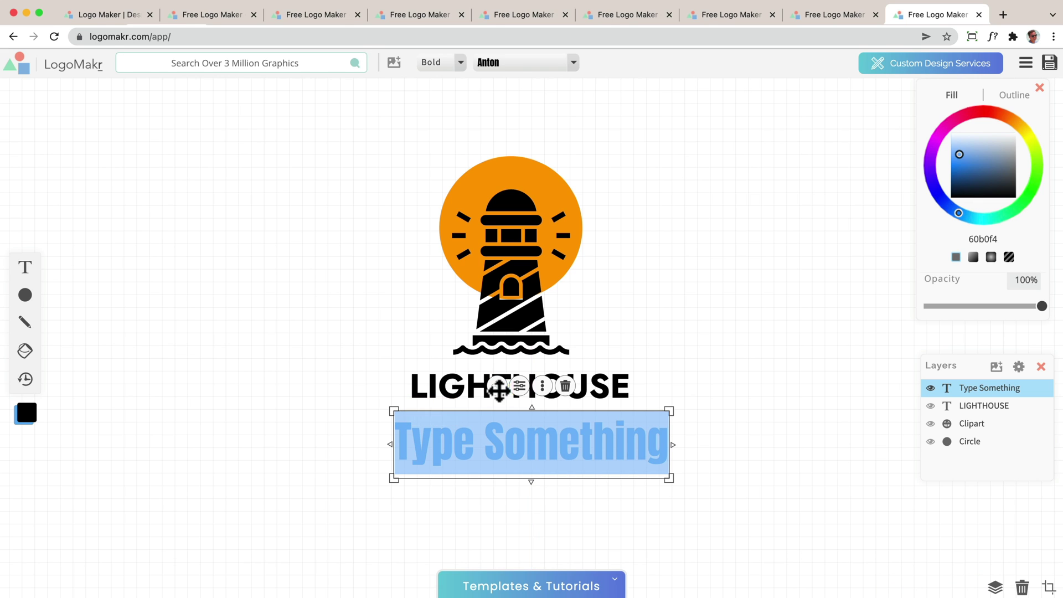
drag(966, 191, 968, 237)
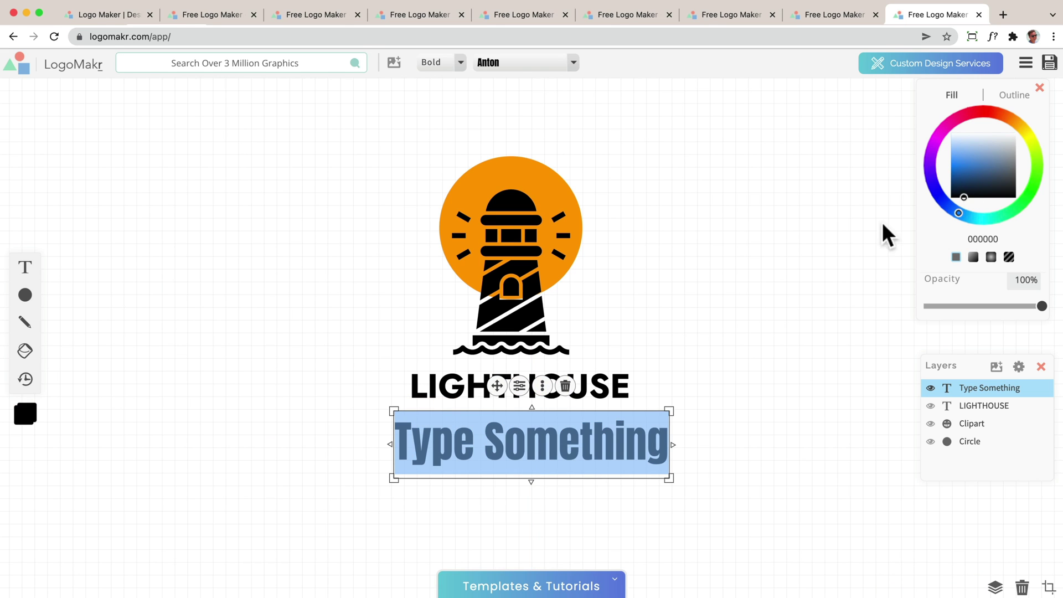
click(451, 66)
click(494, 79)
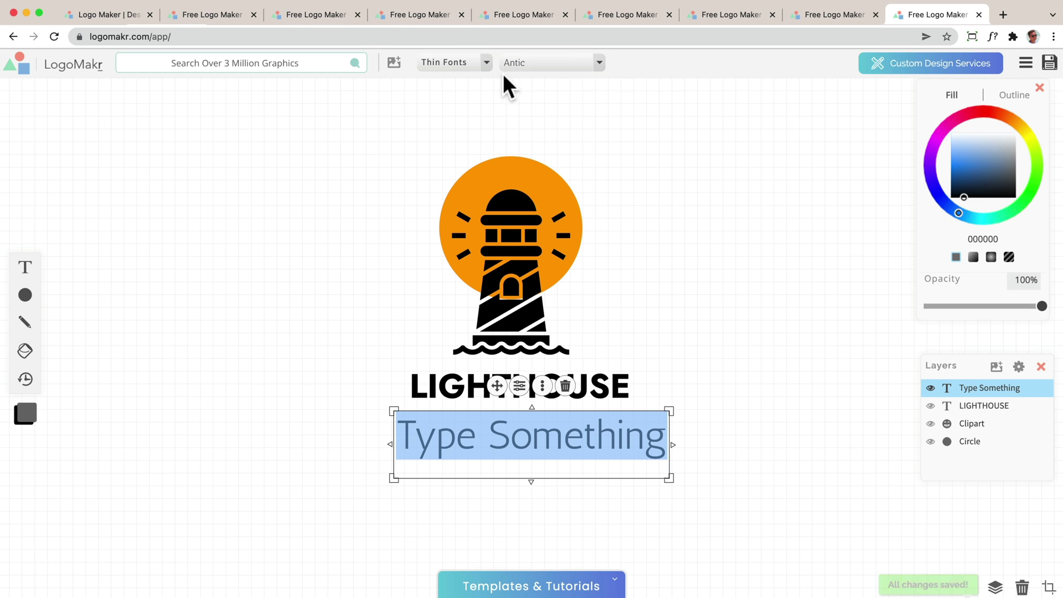
click(534, 65)
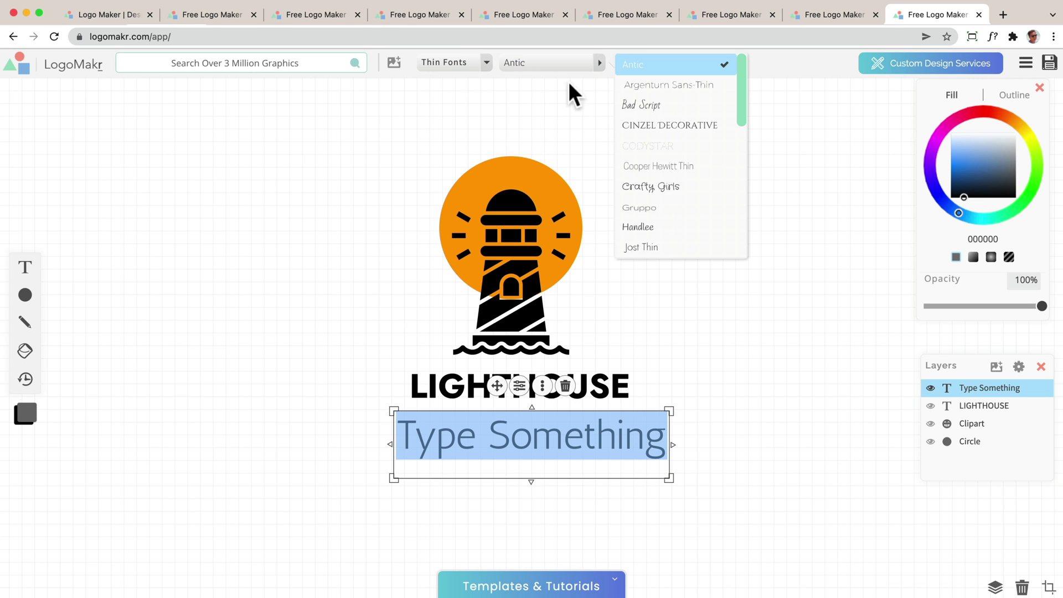
click(638, 249)
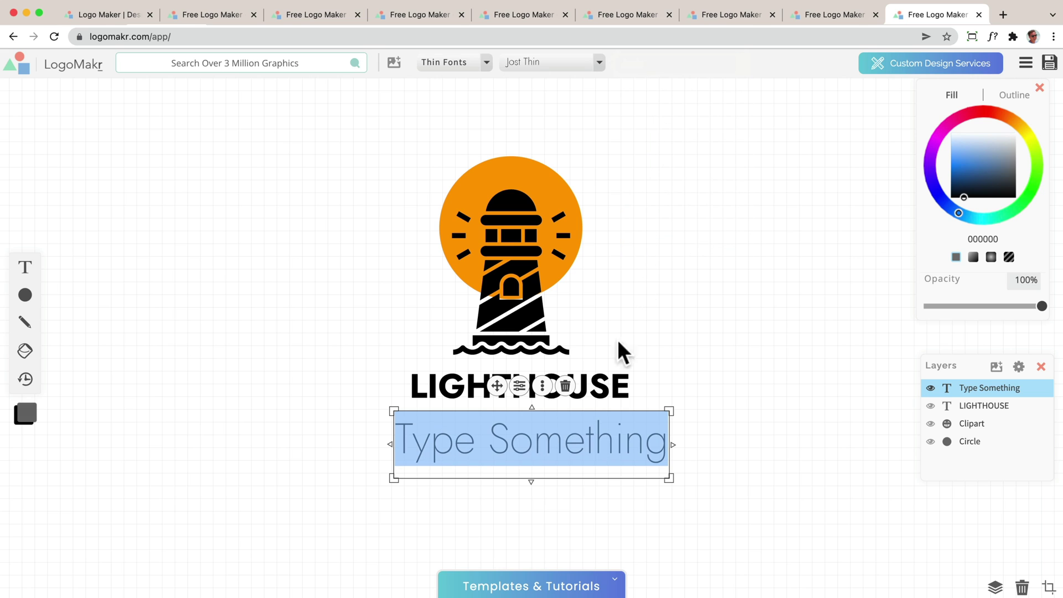
Make it read 'ADD YOUR SLOGAN HERE' on one line, box matching the title's width
text(ADD YOUR SLOGAN HERE)
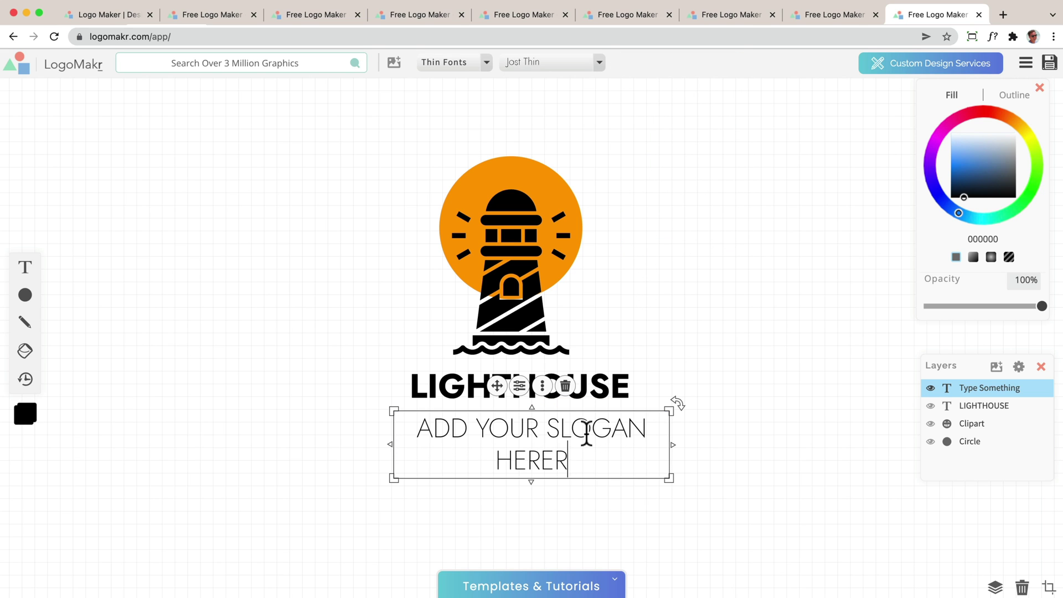
drag(670, 480, 634, 442)
drag(391, 444, 406, 437)
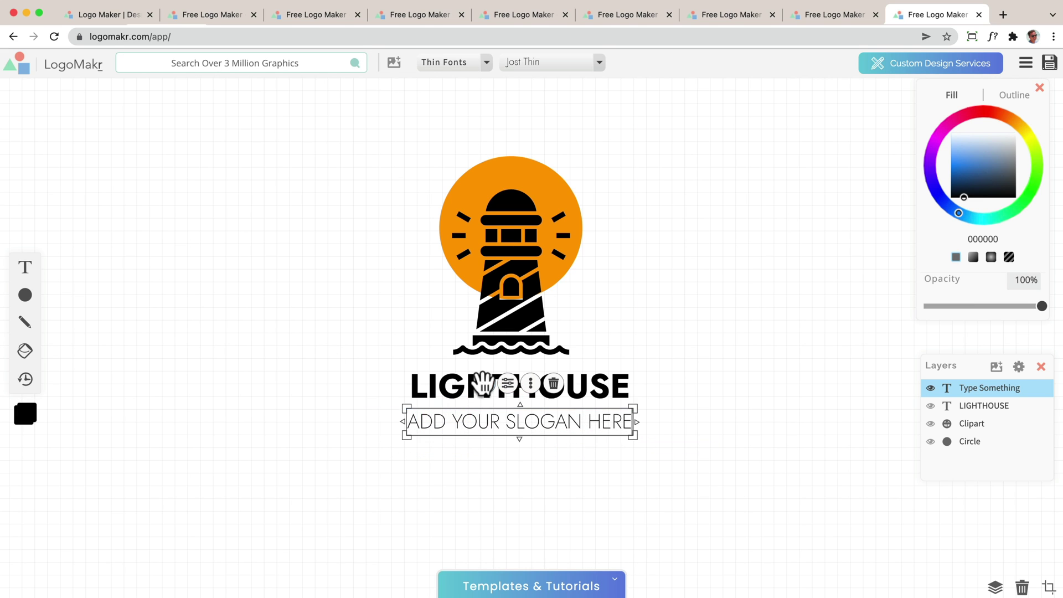
click(309, 336)
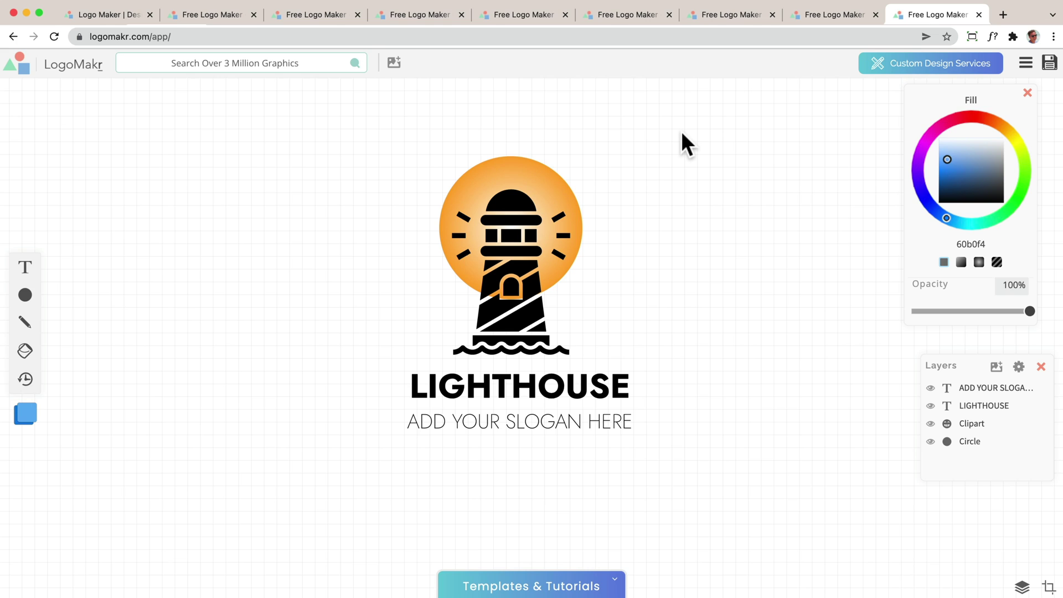
Nudge the lighthouse and circle right, then crop the canvas to a near-square around the logo
key(super+z)
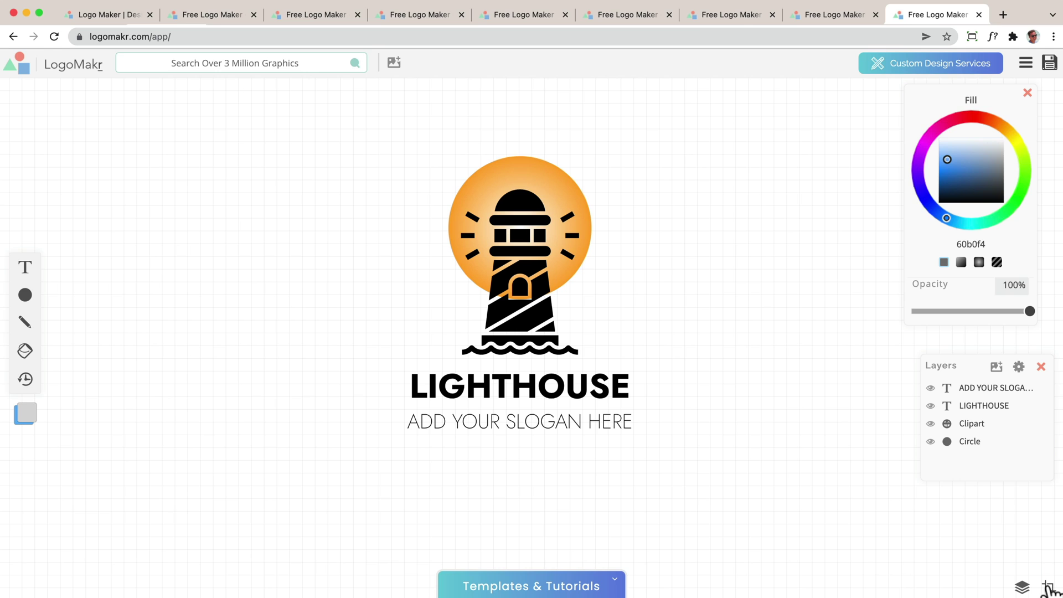
click(1047, 587)
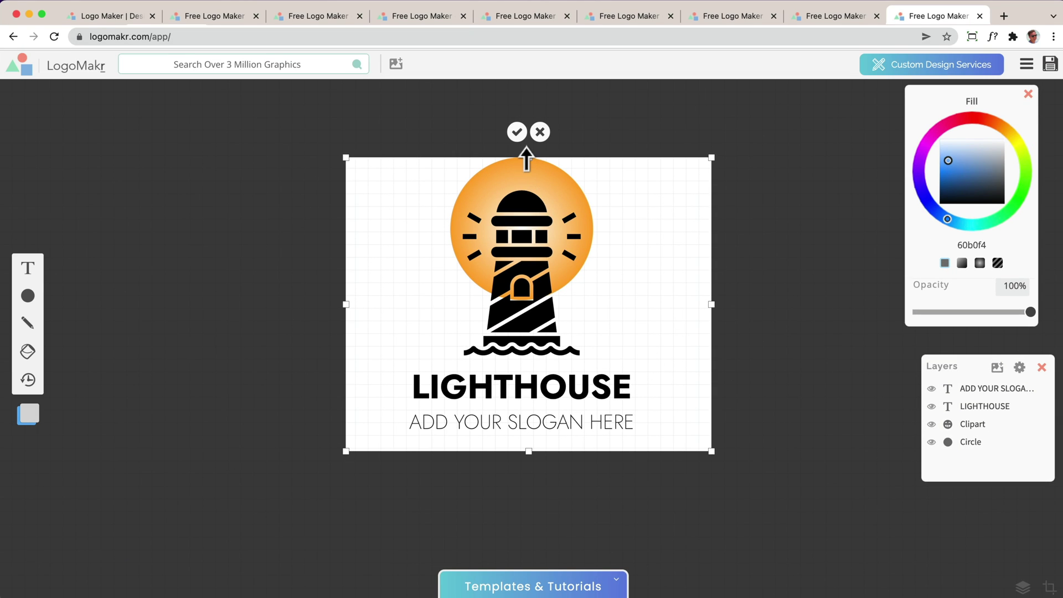
drag(527, 158, 520, 141)
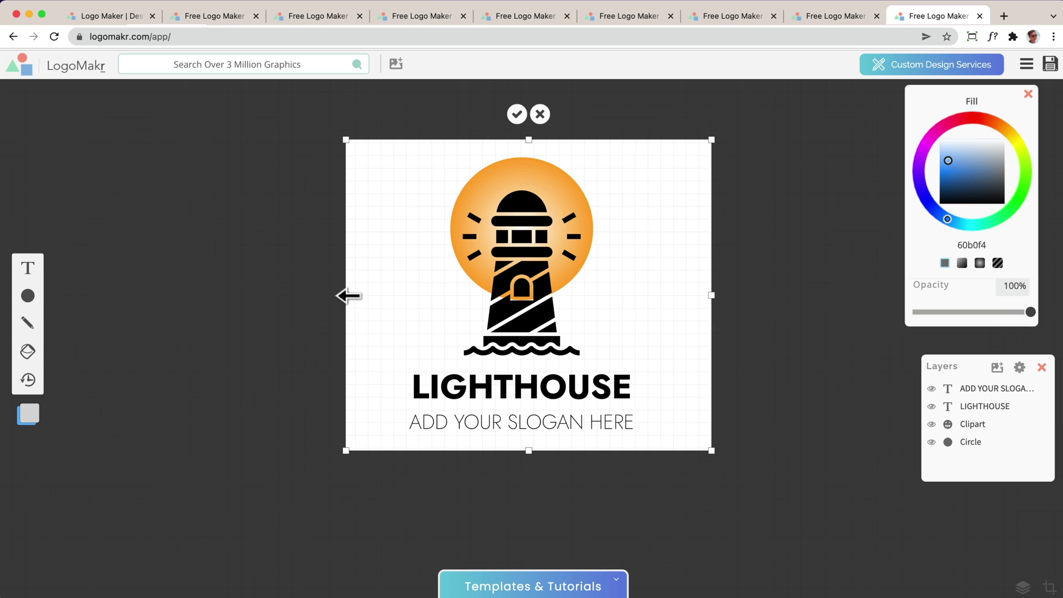
drag(349, 296, 379, 302)
drag(708, 292, 671, 294)
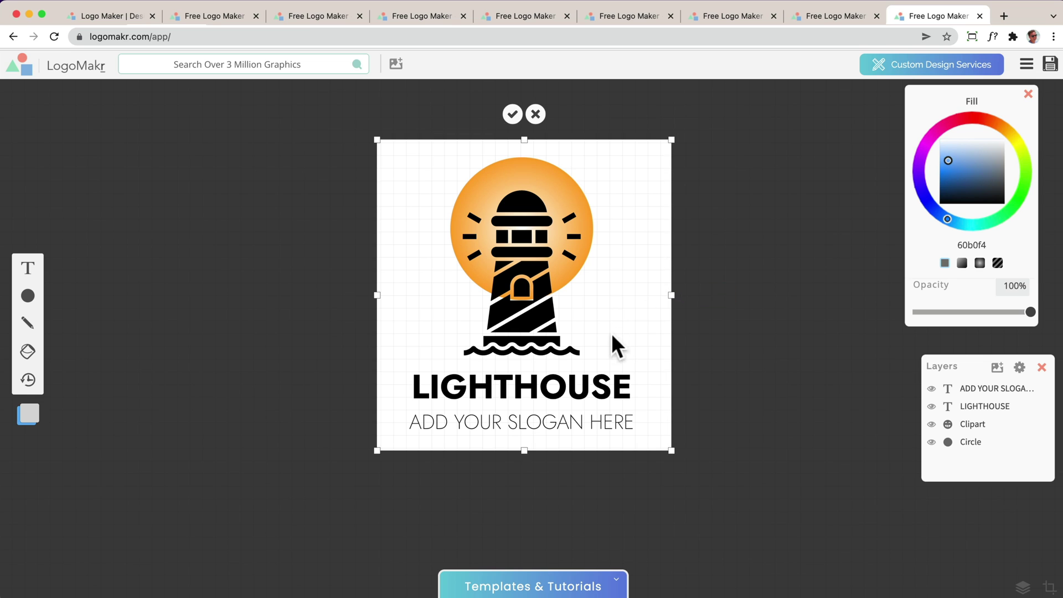
click(513, 114)
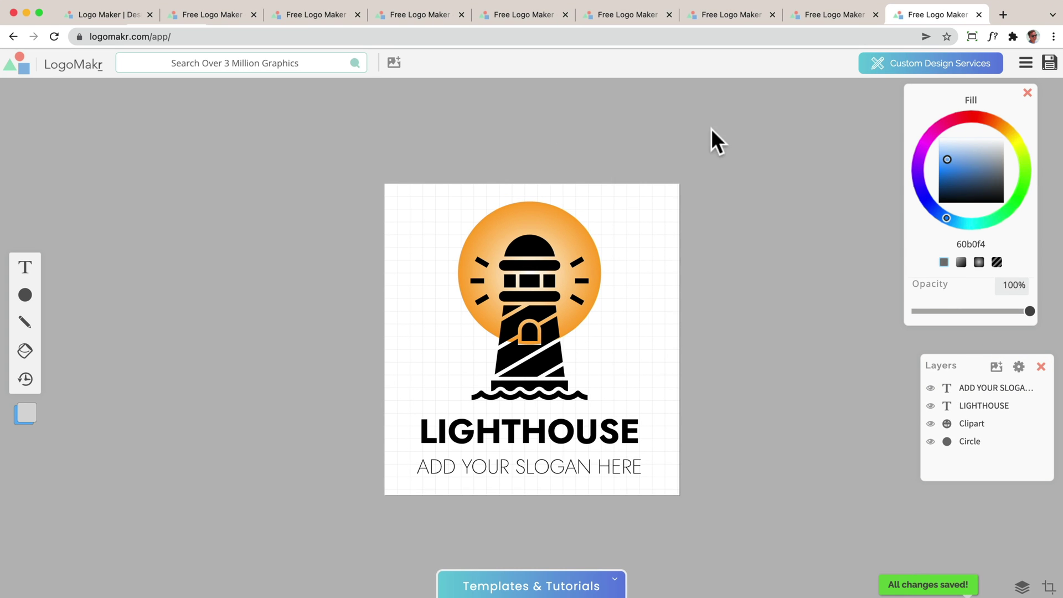
Save the logo and view the Download Files panel with its product mockup previews
click(1049, 64)
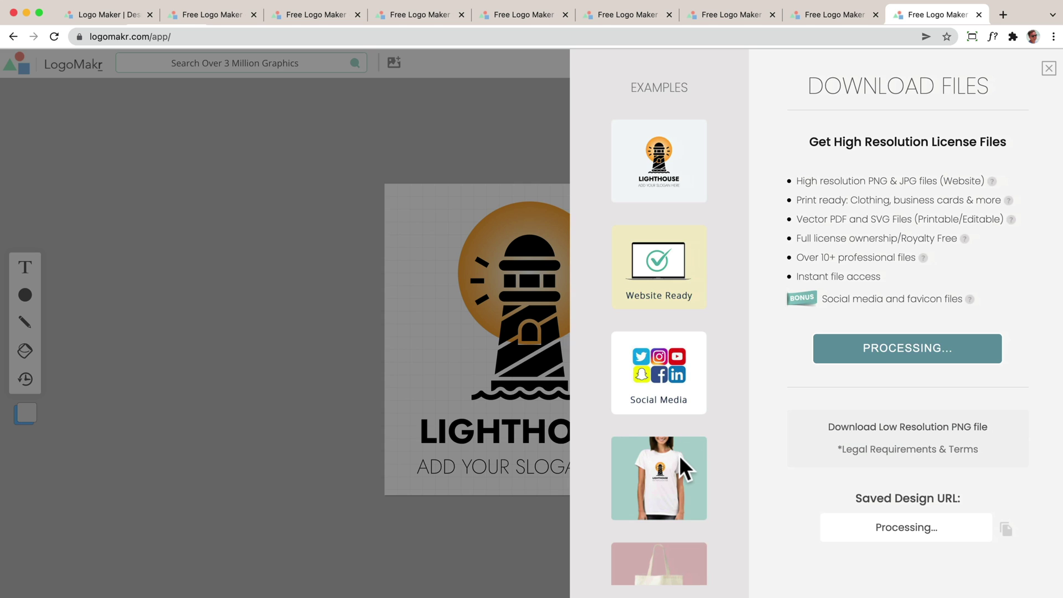
mouse_move(680, 455)
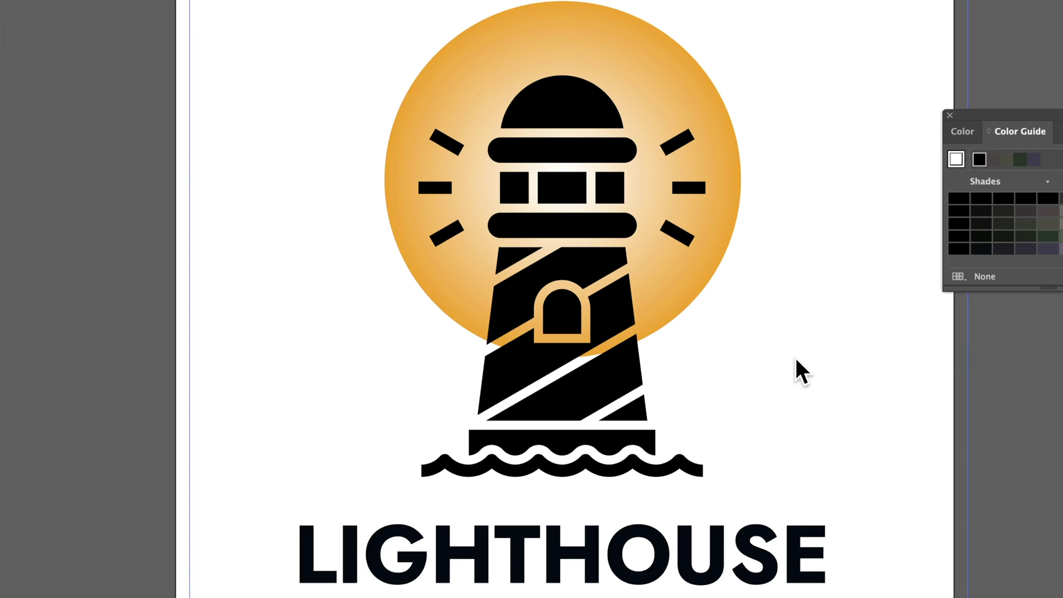
scroll(795, 368, up, 5)
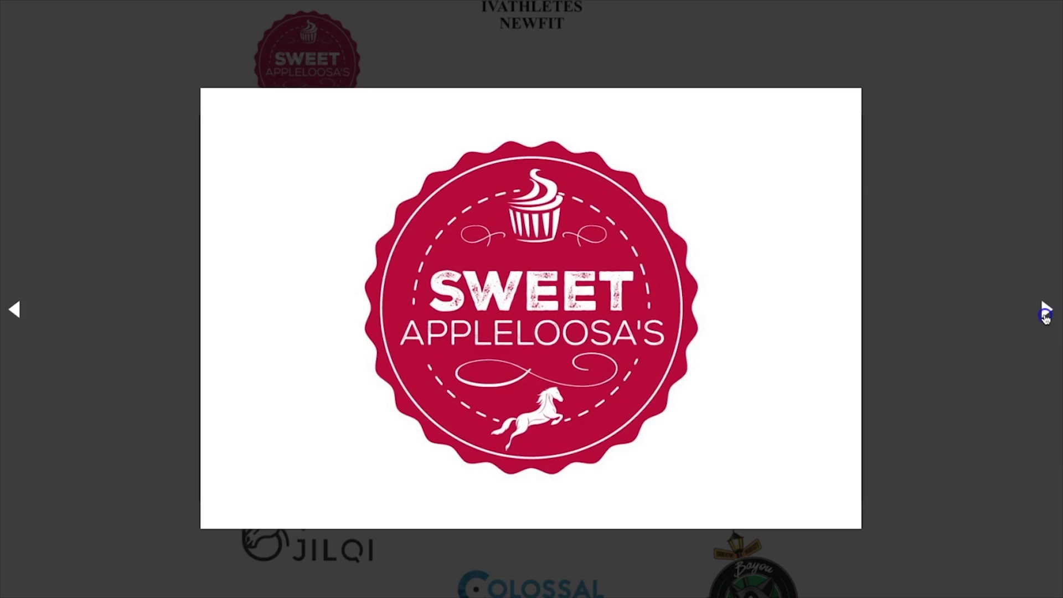
click(1045, 311)
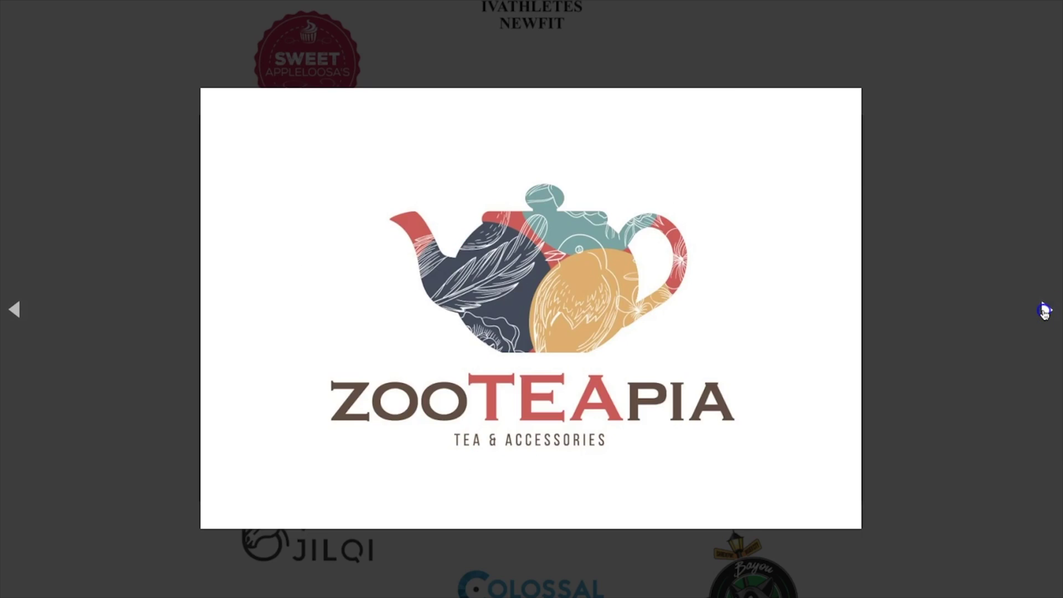